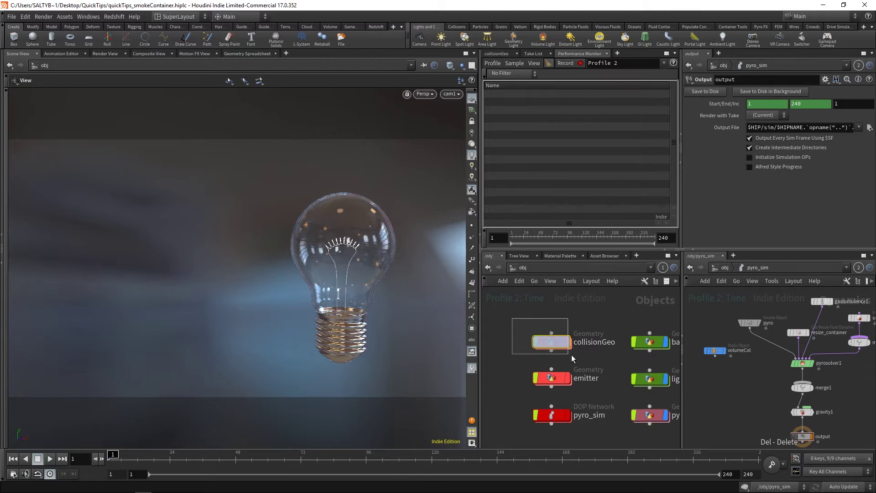
Point out the collisionGeo, emitter and pyro_sim nodes and open the collisionGeo network.
{"action": "left_click_drag", "start_coordinate": [572, 354], "coordinate": [578, 357]}
{"action": "left_click_drag", "start_coordinate": [502, 359], "coordinate": [587, 393]}
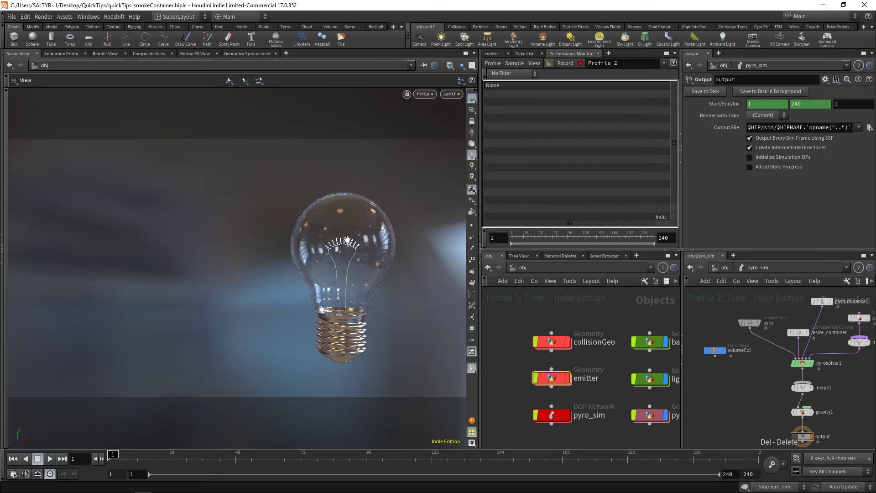
{"action": "mouse_move", "coordinate": [556, 417]}
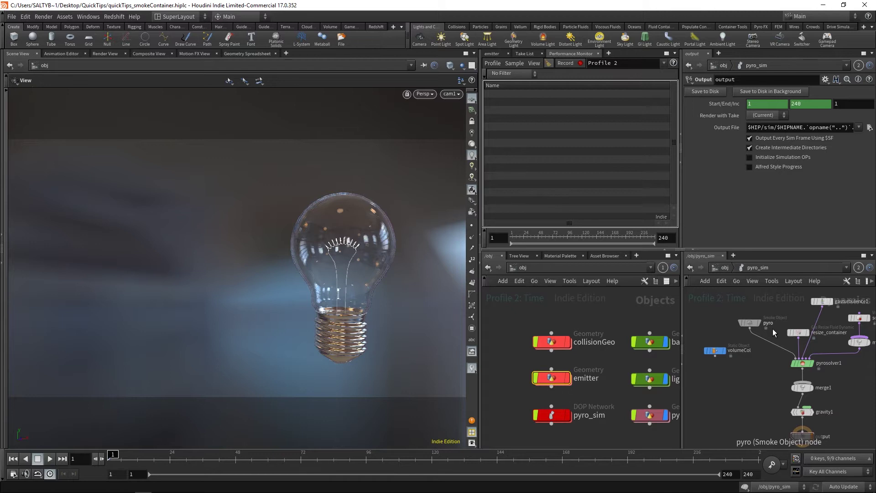
{"action": "double_click", "coordinate": [553, 340]}
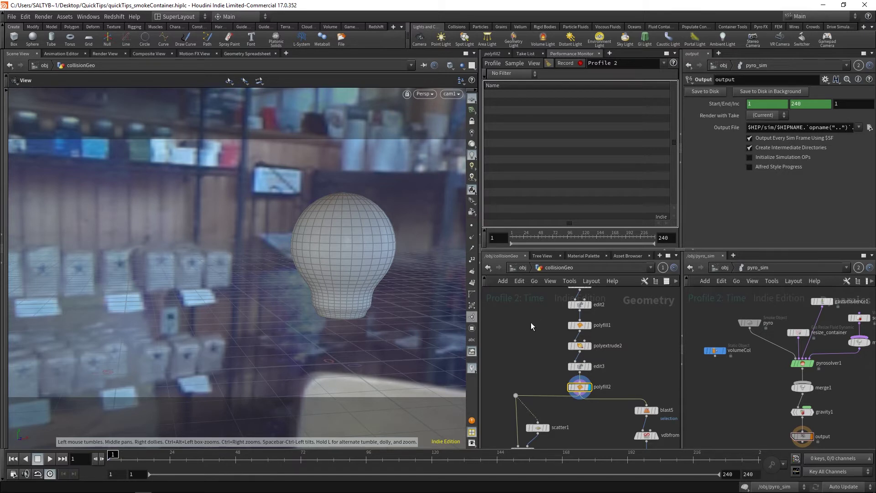
Display the scatter1, voronoifracture1 and explodedview1 results in turn to examine how the bulb geometry is fractured.
{"action": "middle_click_drag", "start_coordinate": [559, 298], "coordinate": [572, 276]}
{"action": "scroll", "coordinate": [548, 328], "scroll_direction": "up", "scroll_amount": 3}
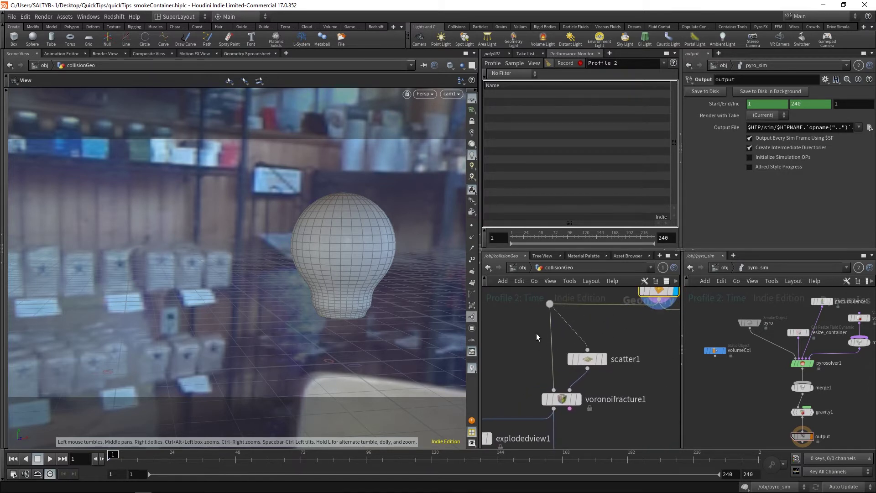
{"action": "left_click", "coordinate": [603, 362]}
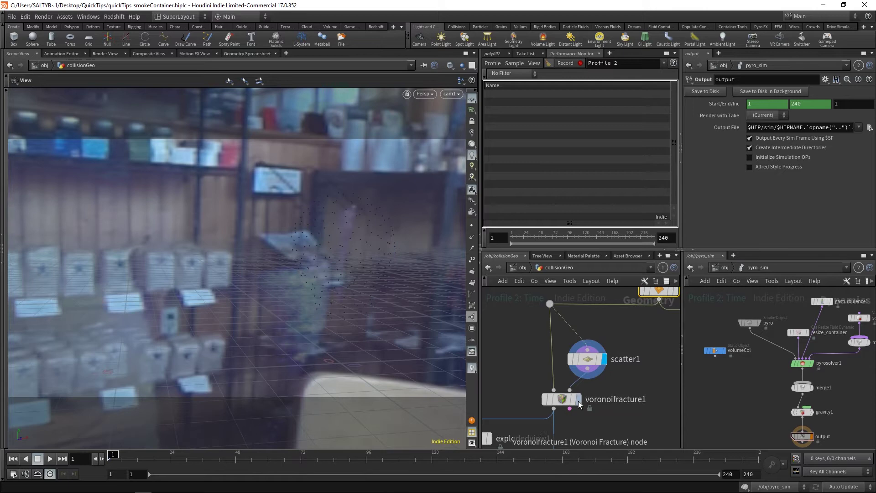
{"action": "left_click", "coordinate": [578, 398]}
{"action": "left_click", "coordinate": [552, 398]}
{"action": "middle_click_drag", "start_coordinate": [491, 441], "coordinate": [562, 381]}
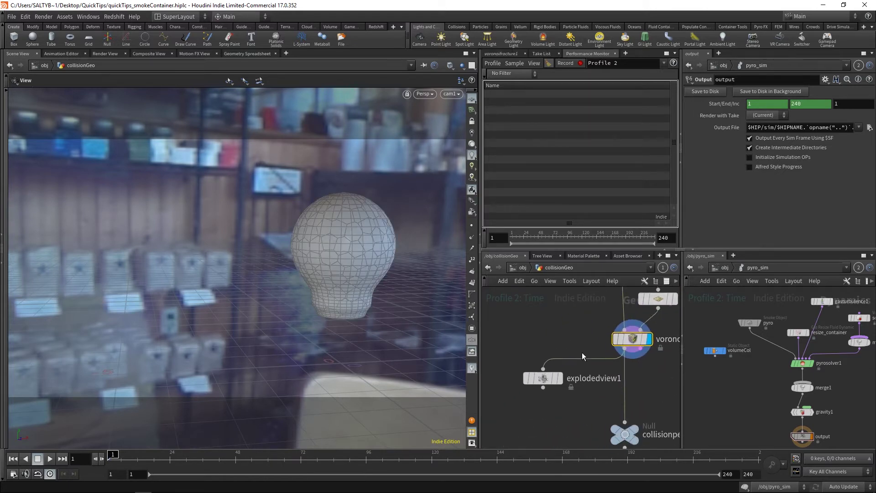
{"action": "left_click", "coordinate": [561, 379]}
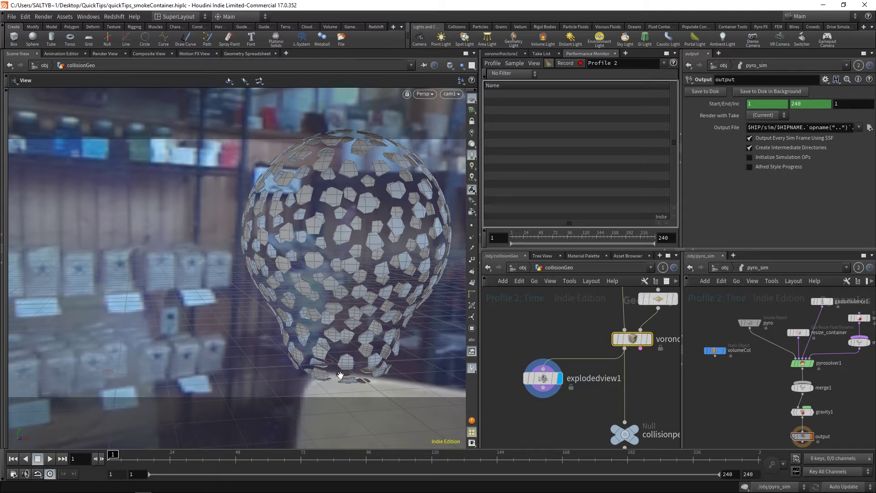
Add a Static Object to the pyro_sim network and set its SOP Path to the collision pieces null.
{"action": "left_click", "coordinate": [636, 435]}
{"action": "left_click", "coordinate": [624, 434]}
{"action": "middle_click_drag", "start_coordinate": [719, 376], "coordinate": [725, 376]}
{"action": "key", "text": "Tab"}
{"action": "type", "text": "stat"}
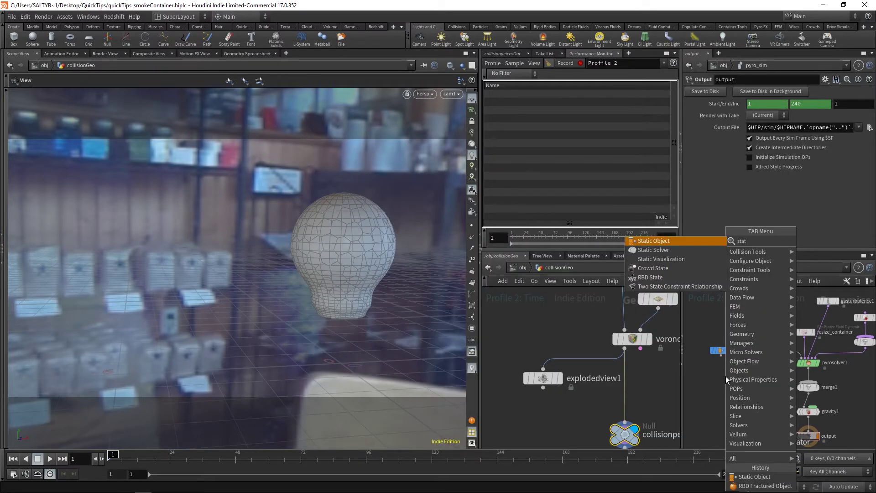
{"action": "key", "text": "Return"}
{"action": "left_click", "coordinate": [725, 376]}
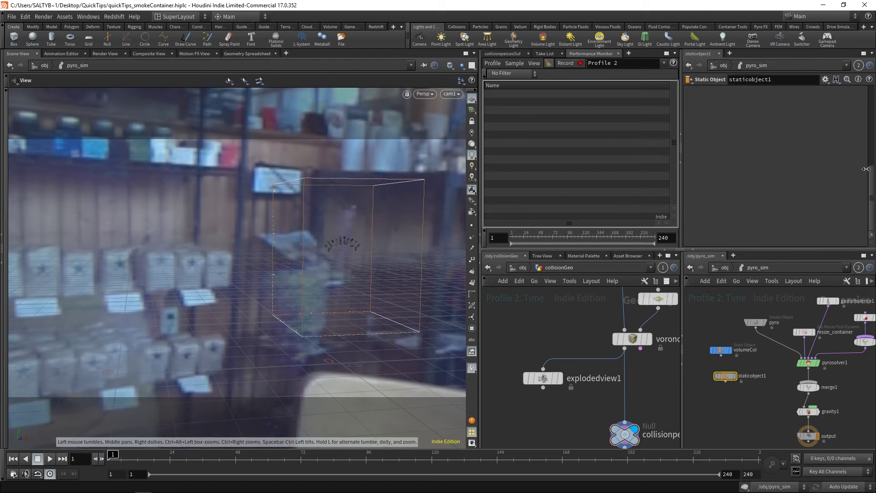
{"action": "scroll", "coordinate": [871, 108], "scroll_direction": "up", "scroll_amount": 3}
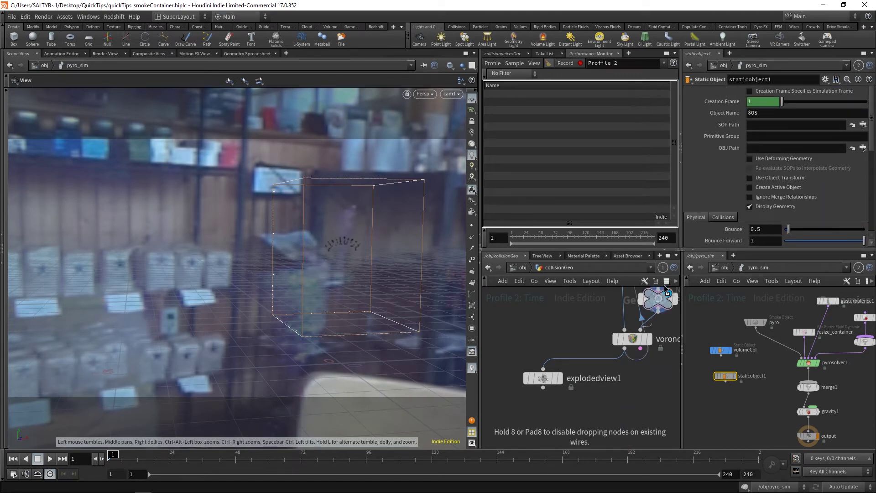
{"action": "left_click_drag", "start_coordinate": [753, 127], "coordinate": [753, 127]}
Enable Create Convex Hull per Set of Connected Primitives and Show Guide Geometry in staticobject1's Bullet collision data.
{"action": "scroll", "coordinate": [723, 138], "scroll_direction": "down", "scroll_amount": 3}
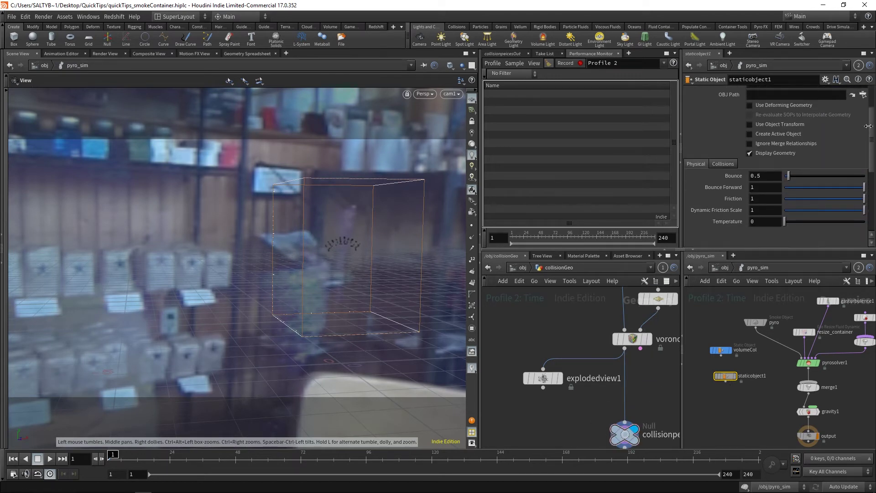
{"action": "left_click", "coordinate": [723, 139]}
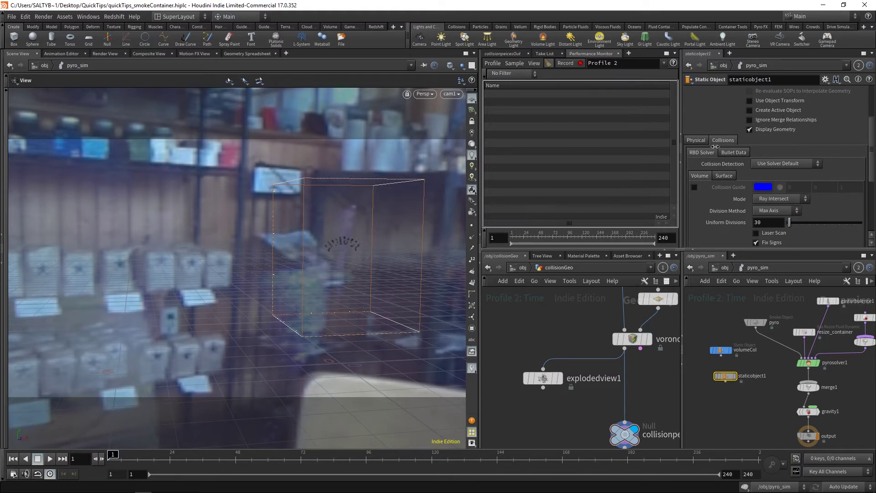
{"action": "left_click", "coordinate": [733, 152]}
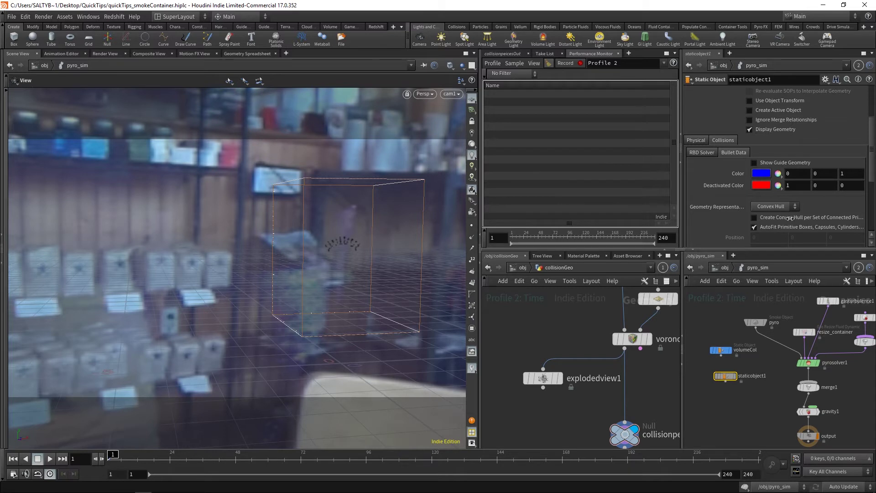
{"action": "left_click", "coordinate": [790, 218]}
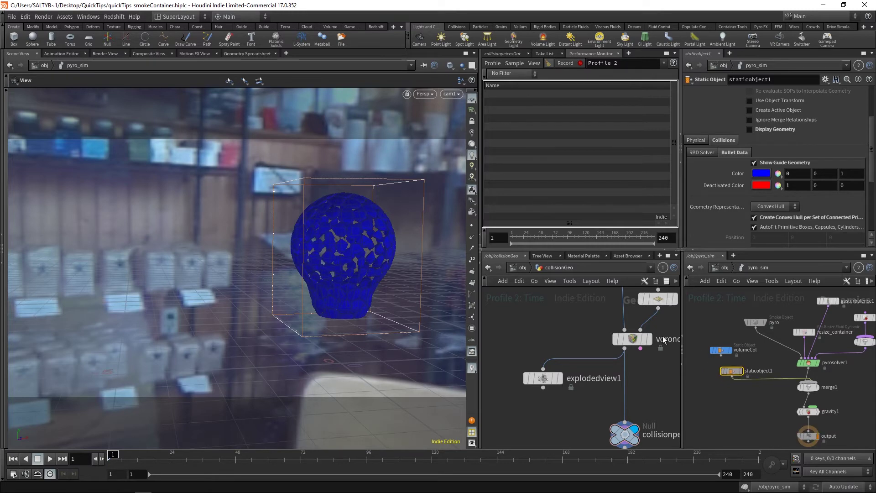
Disable Shrink Collision Geometry on staticobject1, then inspect the bulb's collision hull and scrub the timeline.
{"action": "scroll", "coordinate": [338, 239], "scroll_direction": "up", "scroll_amount": 10}
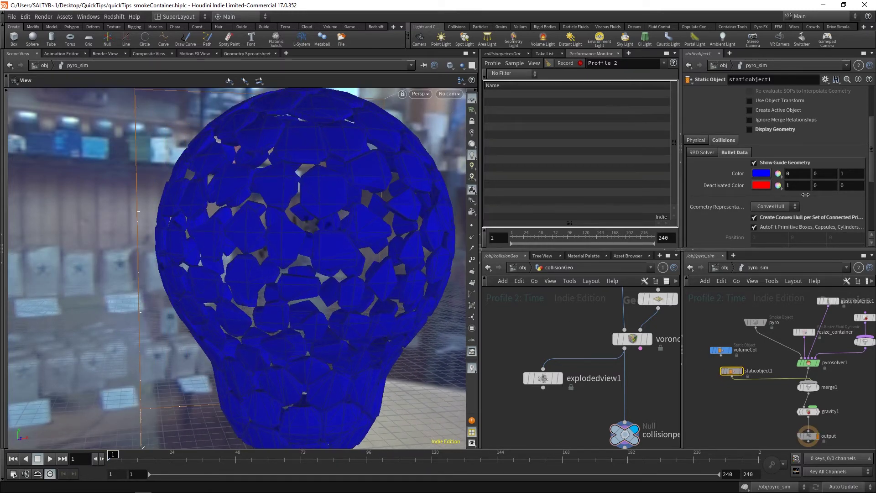
{"action": "scroll", "coordinate": [868, 154], "scroll_direction": "down", "scroll_amount": 2}
{"action": "scroll", "coordinate": [868, 154], "scroll_direction": "down", "scroll_amount": 4}
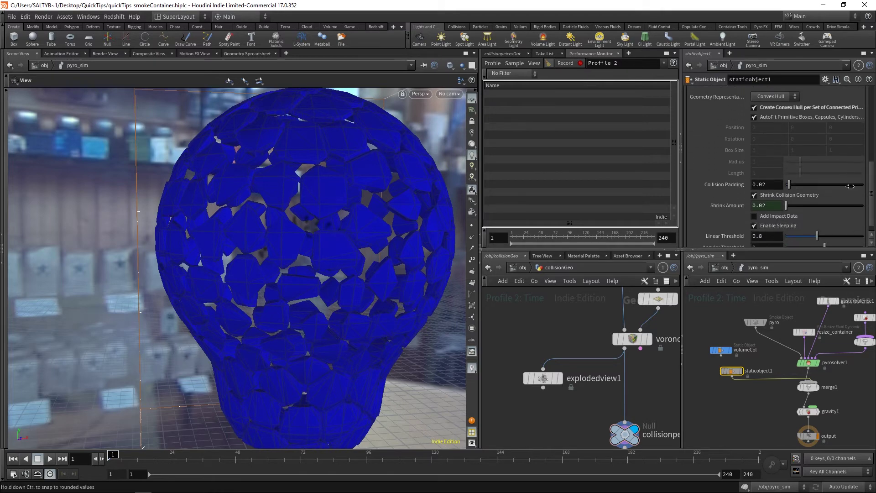
{"action": "left_click", "coordinate": [803, 195]}
{"action": "left_click_drag", "start_coordinate": [299, 305], "coordinate": [230, 283]}
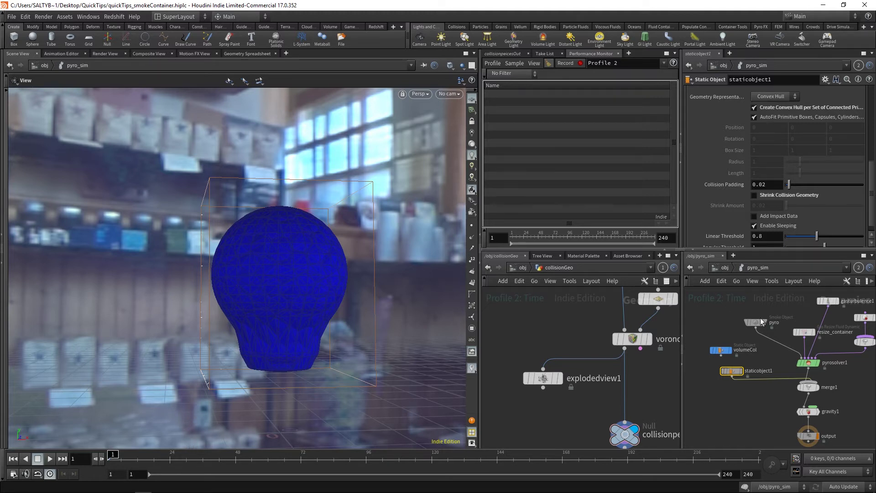
{"action": "left_click", "coordinate": [222, 457]}
{"action": "mouse_move", "coordinate": [218, 455]}
{"action": "left_mouse_down"}
{"action": "mouse_move", "coordinate": [227, 456]}
{"action": "mouse_move", "coordinate": [205, 456]}
{"action": "left_mouse_up"}
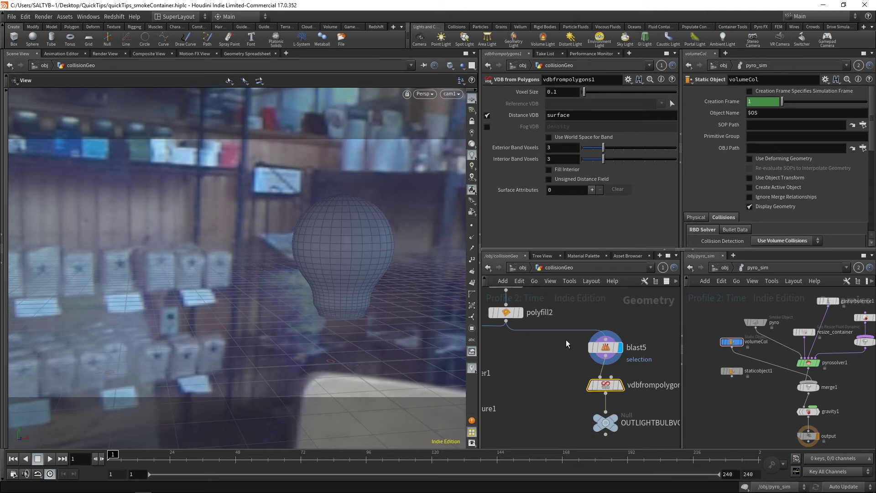
Display the vdbfrompolygons1 result in collisionGeo to examine the bulb's VDB volume.
{"action": "middle_click_drag", "start_coordinate": [564, 368], "coordinate": [541, 362]}
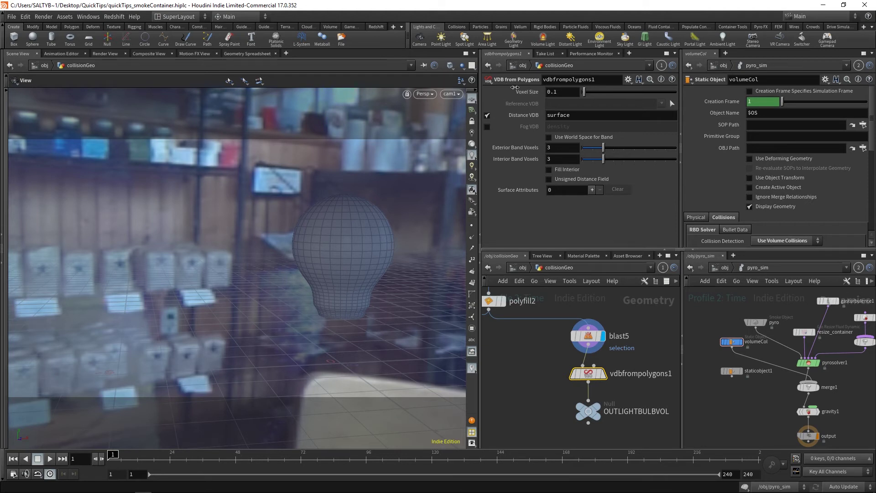
{"action": "left_click", "coordinate": [603, 373]}
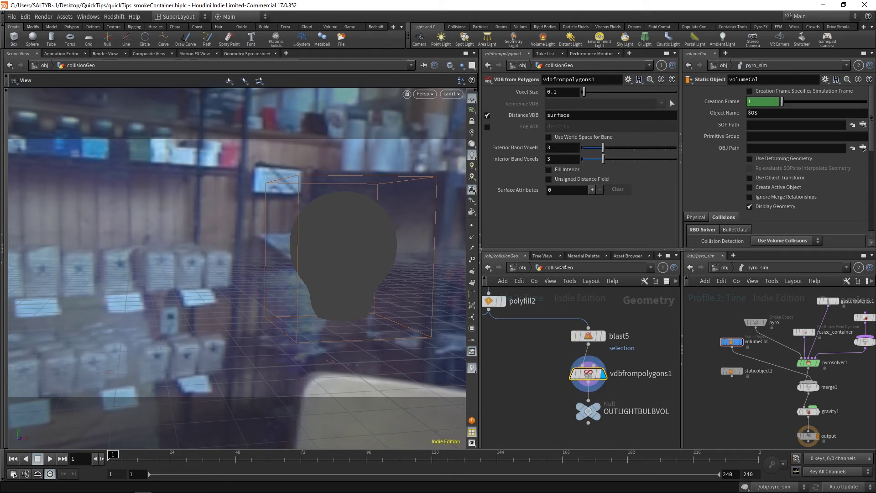
{"action": "mouse_move", "coordinate": [556, 379]}
{"action": "middle_mouse_down"}
{"action": "mouse_move", "coordinate": [548, 382]}
{"action": "mouse_move", "coordinate": [569, 368]}
{"action": "middle_mouse_up"}
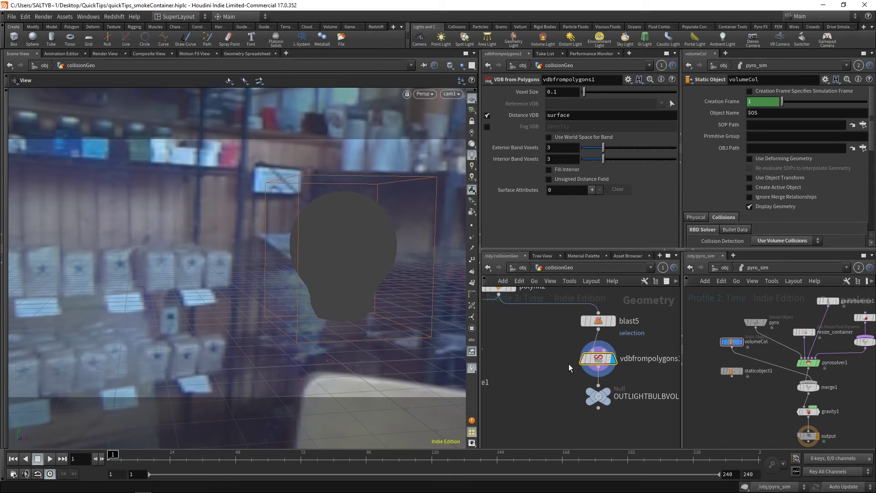
Set the Collision Detection of the volumeCol static object to Use Volume Collisions.
{"action": "middle_click_drag", "start_coordinate": [713, 350], "coordinate": [697, 354]}
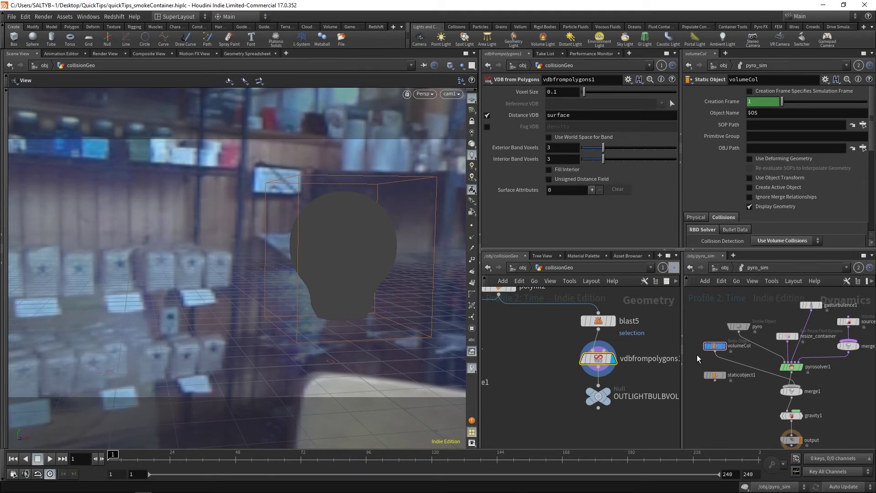
{"action": "scroll", "coordinate": [701, 360], "scroll_direction": "up", "scroll_amount": 5}
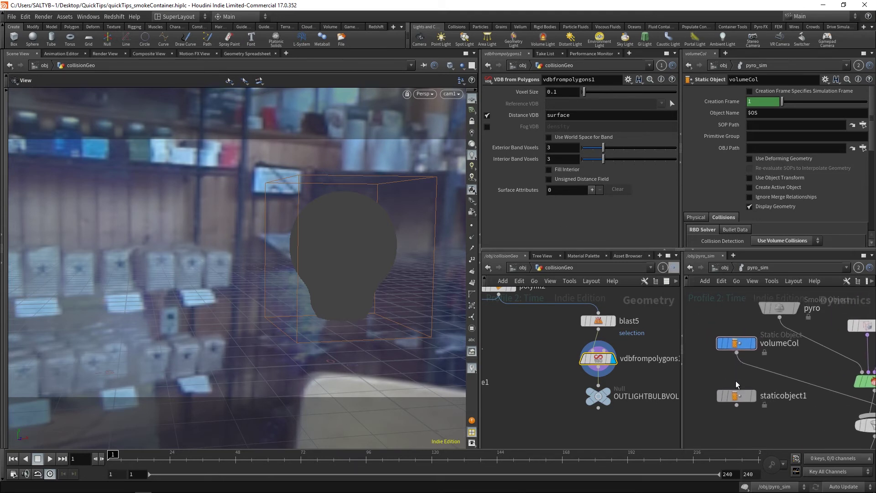
{"action": "left_click", "coordinate": [736, 343]}
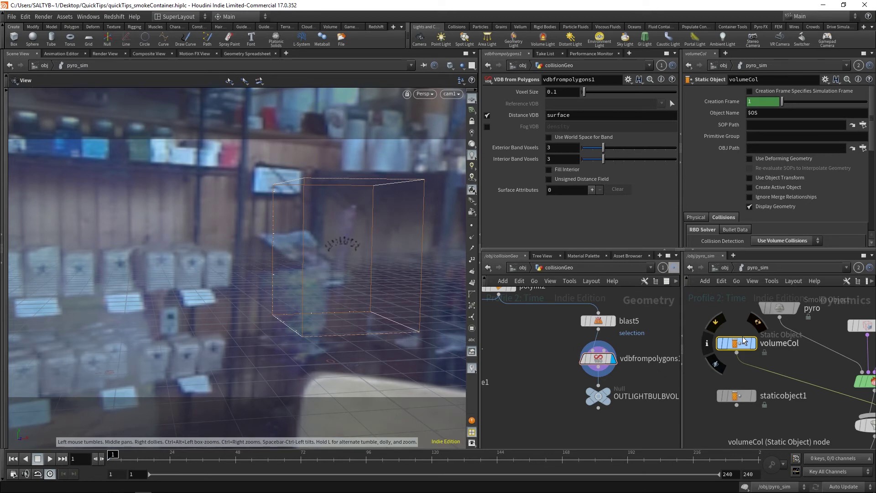
{"action": "scroll", "coordinate": [776, 150], "scroll_direction": "down", "scroll_amount": 5}
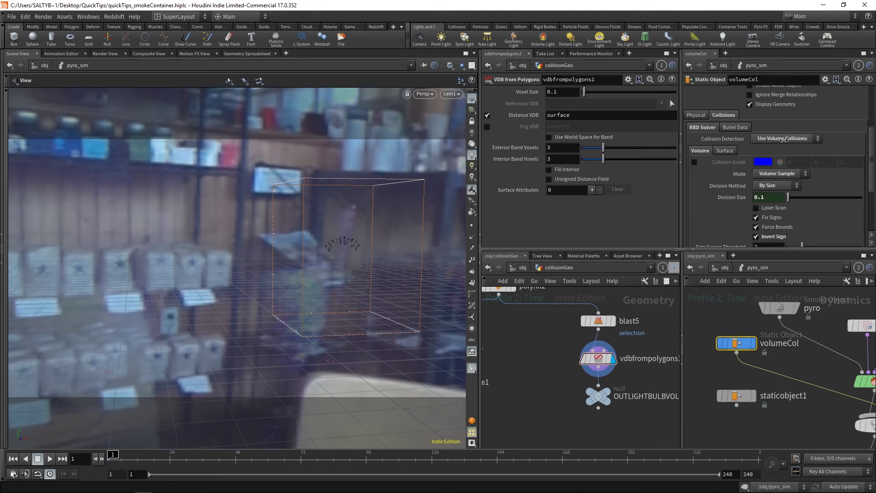
{"action": "left_click", "coordinate": [783, 139]}
{"action": "left_click", "coordinate": [782, 157]}
{"action": "scroll", "coordinate": [766, 121], "scroll_direction": "down", "scroll_amount": 3}
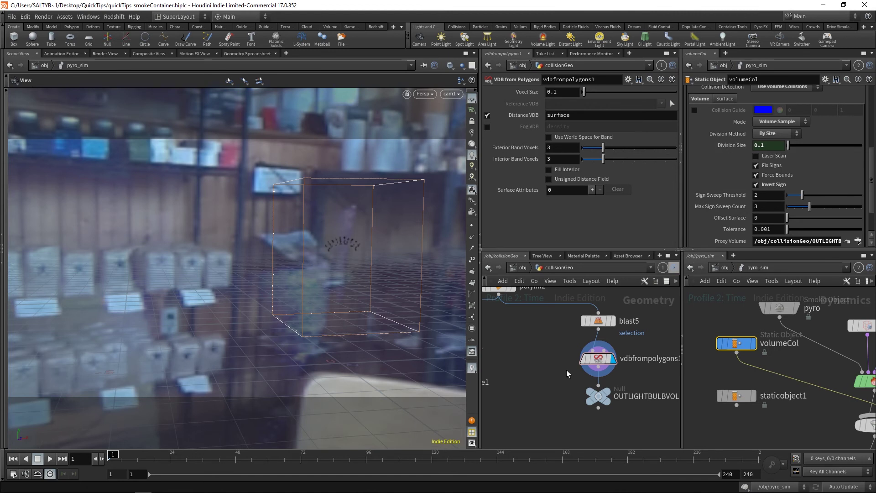
Check volumeCol's Proxy Volume path against the OUTLIGHTBULBVOL null below vdbfrompolygons1.
{"action": "left_click", "coordinate": [598, 358]}
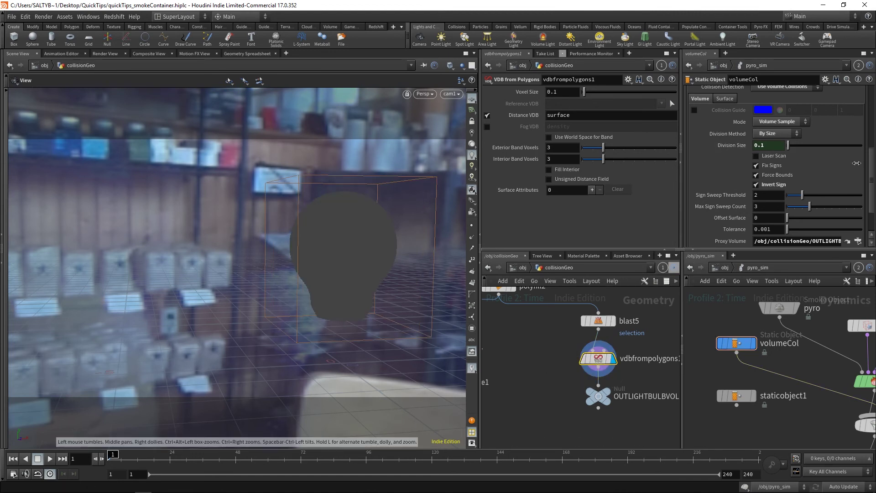
{"action": "scroll", "coordinate": [872, 161], "scroll_direction": "down", "scroll_amount": 3}
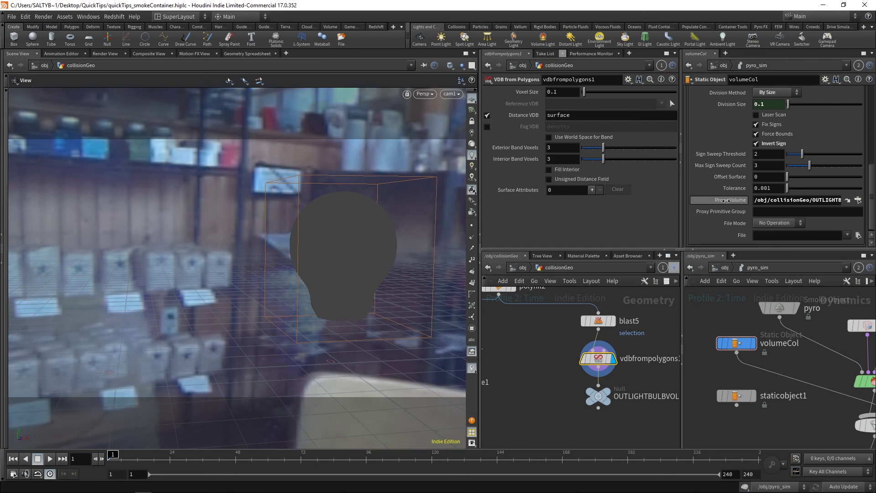
{"action": "mouse_move", "coordinate": [608, 393]}
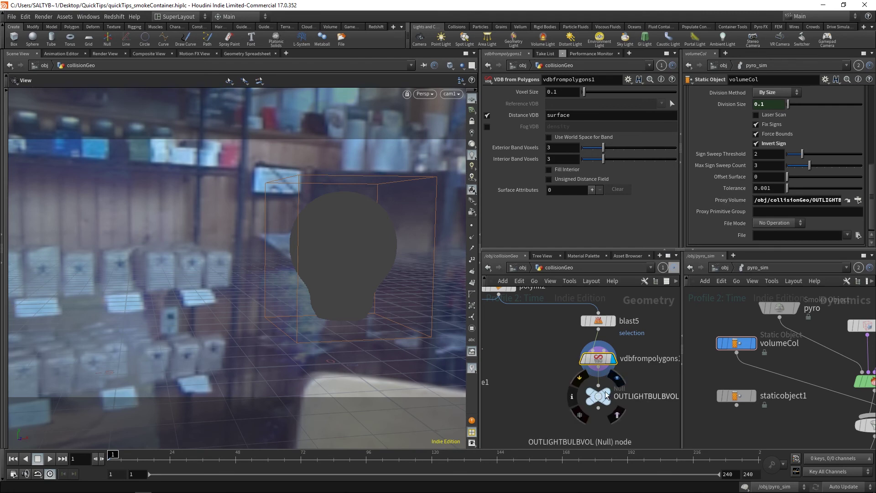